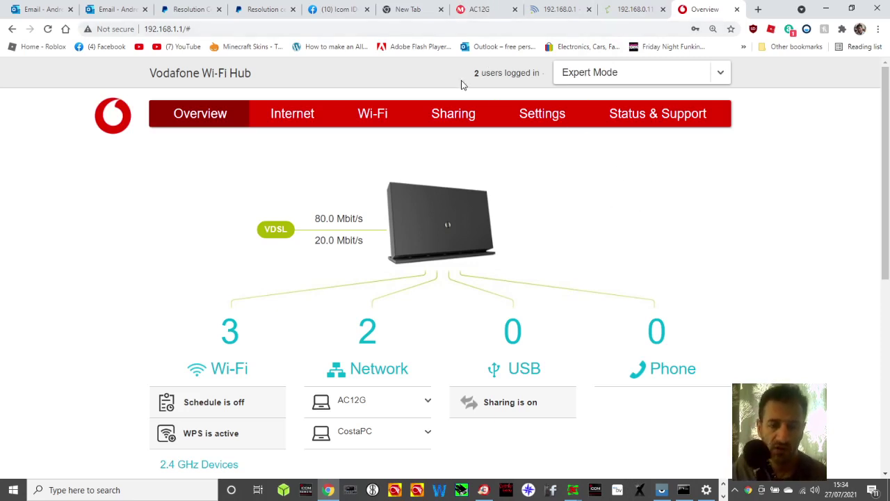
Step: Refresh the router's overview page and open the IPv4 Port Mapping settings
{"action": "key", "text": "F5"}
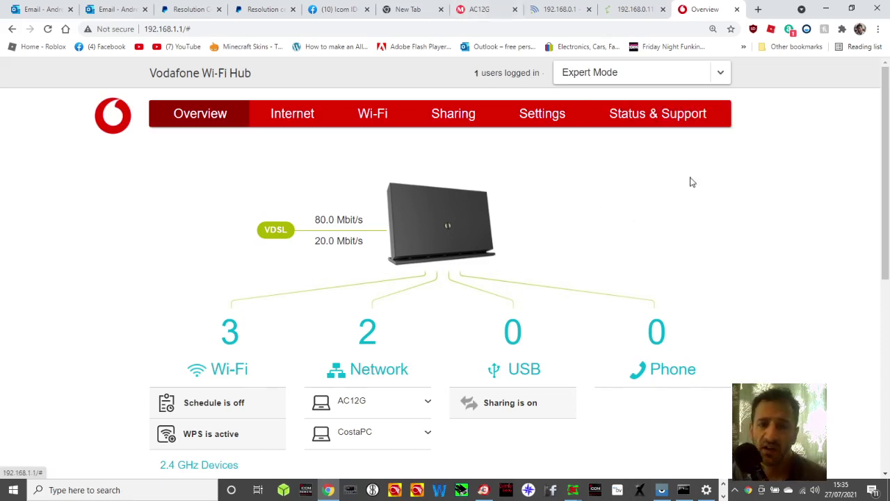
{"action": "scroll", "coordinate": [699, 221], "scroll_direction": "down", "scroll_amount": 2}
{"action": "scroll", "coordinate": [622, 221], "scroll_direction": "up", "scroll_amount": 2}
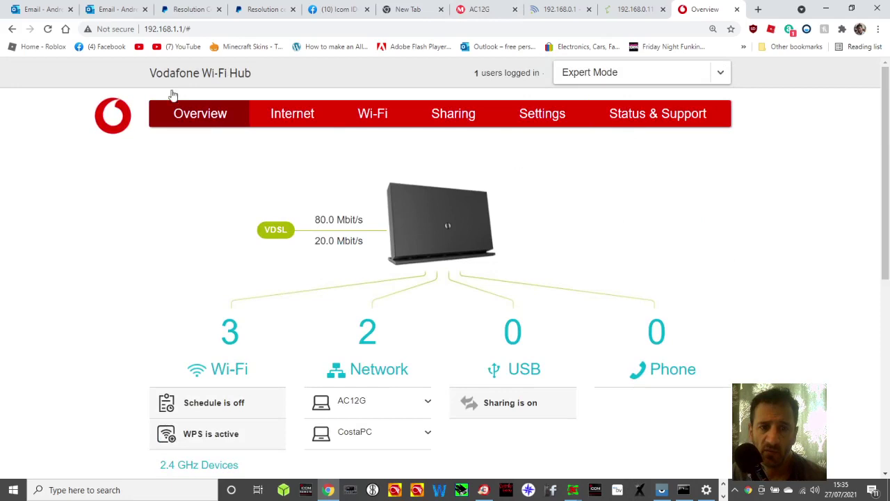
{"action": "left_click", "coordinate": [294, 119]}
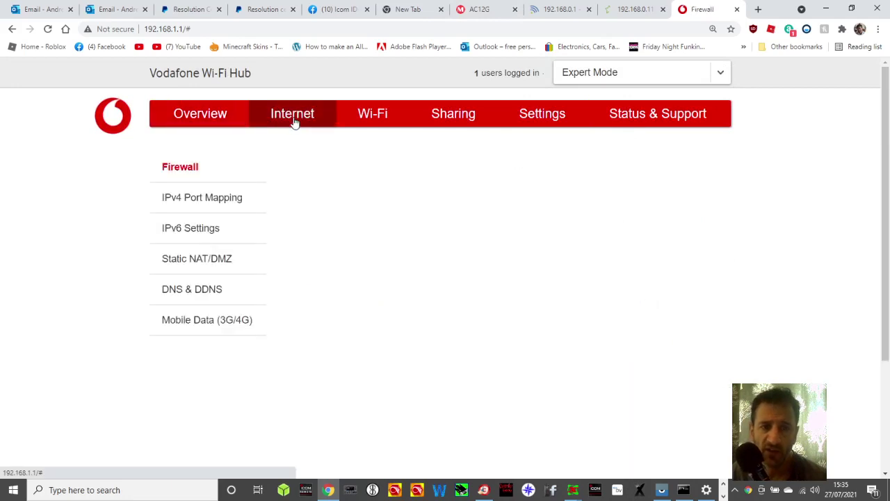
{"action": "left_click", "coordinate": [211, 200]}
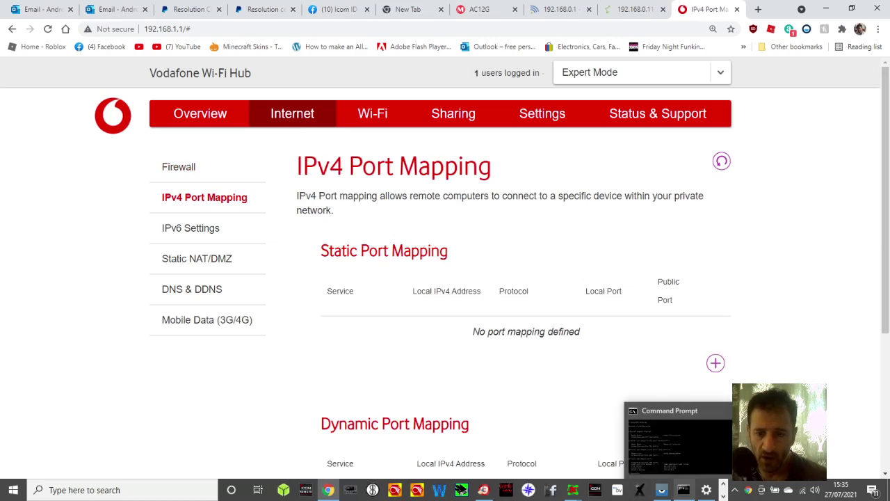
Step: Review the earlier ipconfig output in the already open Command Prompt window and close that window
{"action": "left_click", "coordinate": [685, 489]}
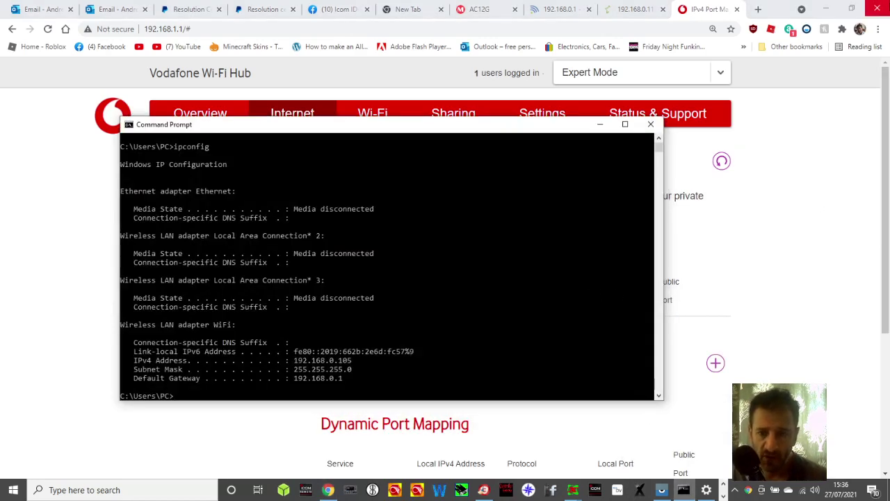
{"action": "left_click_drag", "start_coordinate": [662, 260], "coordinate": [380, 261]}
{"action": "left_click_drag", "start_coordinate": [270, 119], "coordinate": [160, 197]}
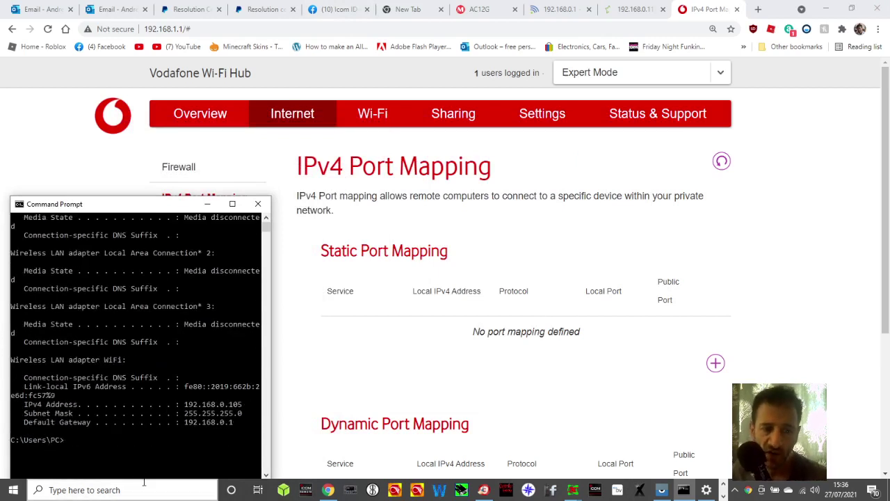
{"action": "left_click", "coordinate": [259, 204]}
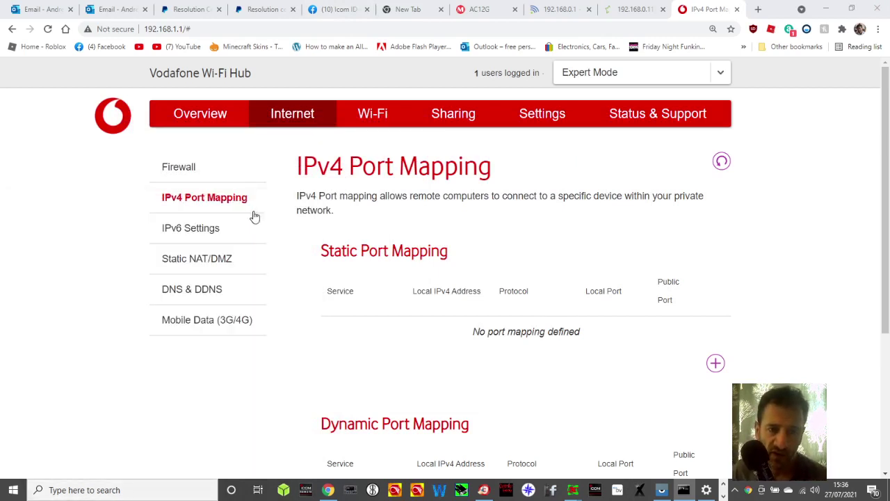
Step: Open a new Command Prompt and run ipconfig to list the PC's current network addresses
{"action": "left_click", "coordinate": [114, 484]}
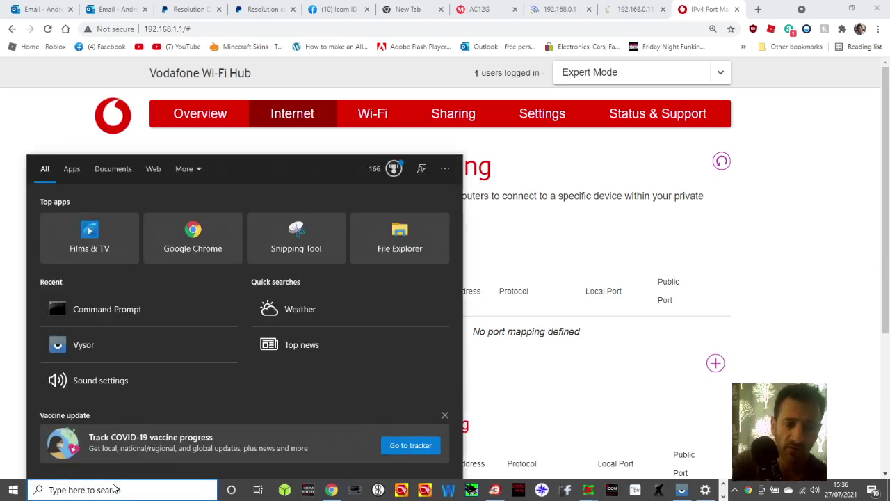
{"action": "type", "text": "comm"}
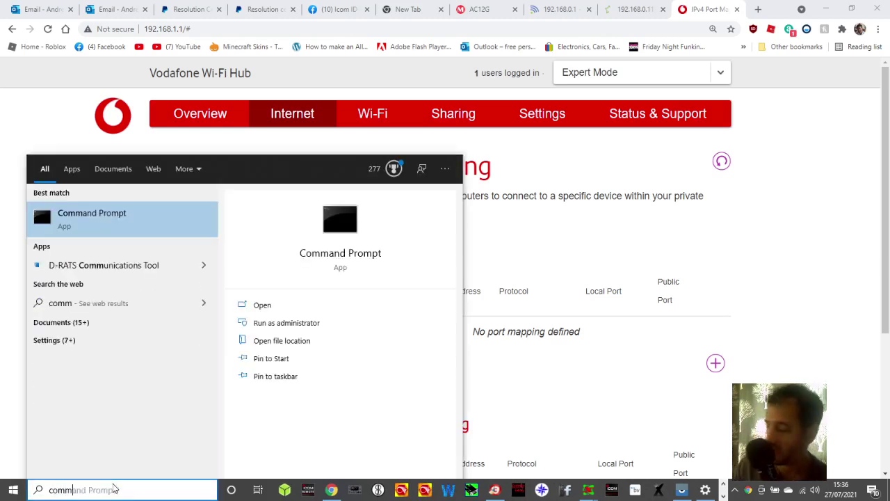
{"action": "left_click", "coordinate": [120, 229]}
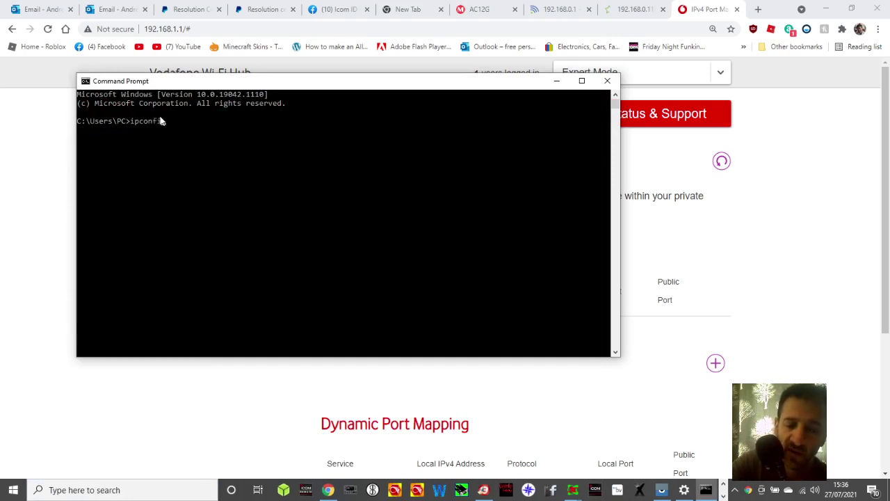
{"action": "type", "text": "ipconfig"}
{"action": "key", "text": "Return"}
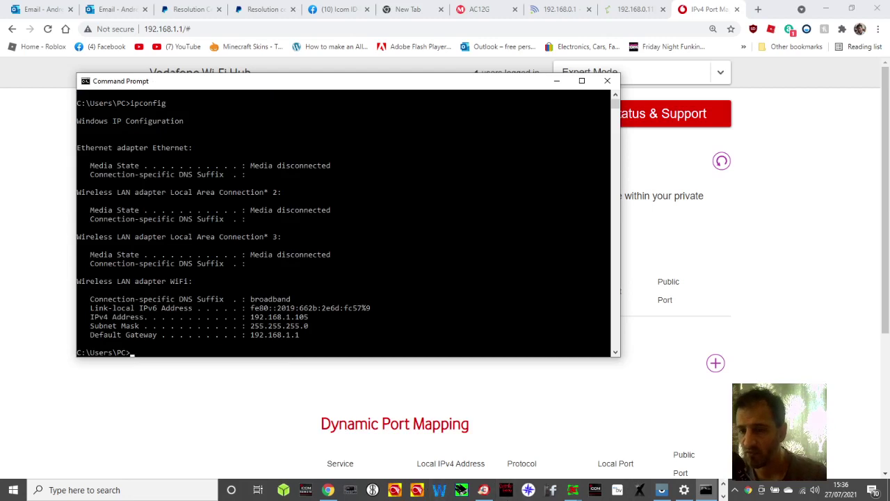
Step: Examine the IPv4 address and default gateway in the ipconfig output beside the router page, and minimise the Command Prompt
{"action": "left_click", "coordinate": [802, 490]}
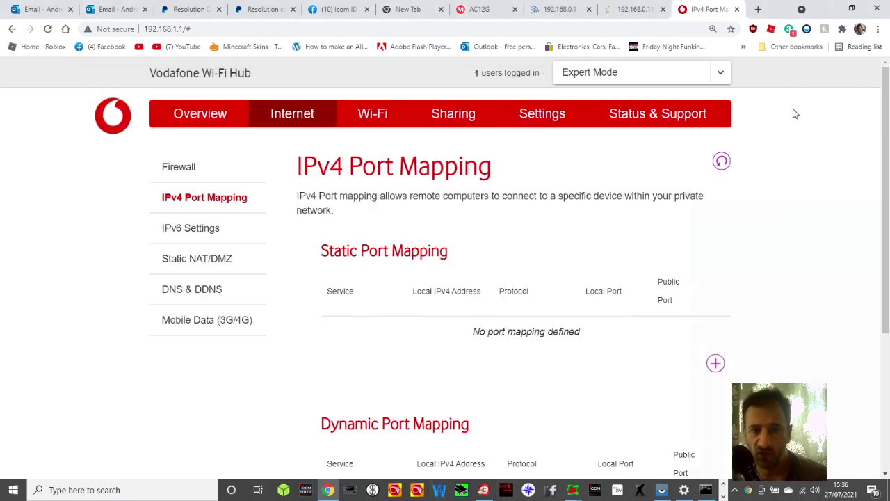
{"action": "left_click", "coordinate": [793, 111]}
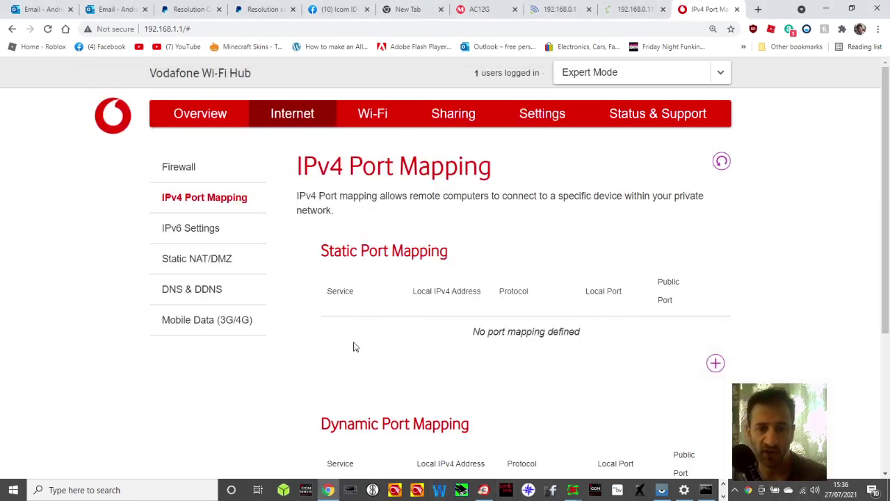
{"action": "left_click", "coordinate": [705, 489]}
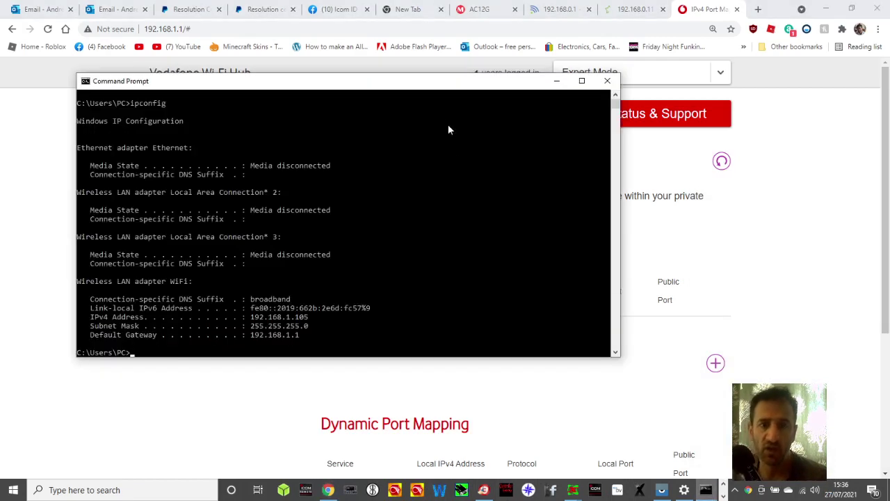
{"action": "left_click_drag", "start_coordinate": [439, 86], "coordinate": [393, 202]}
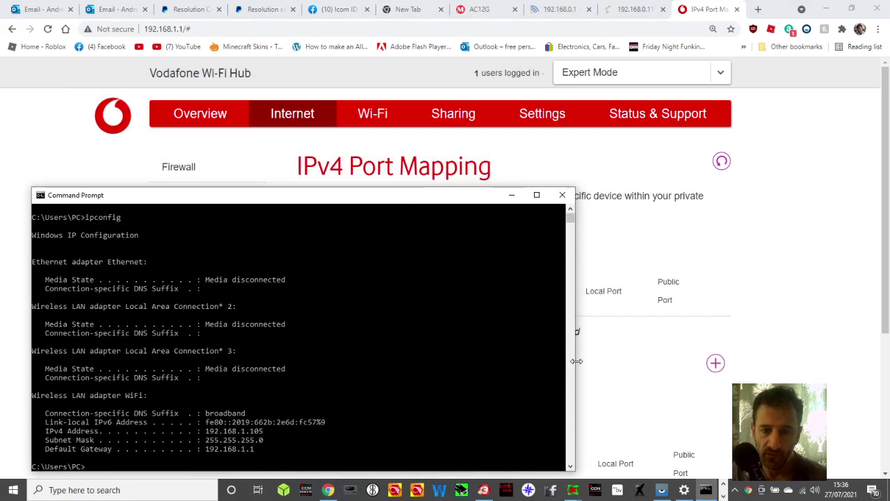
{"action": "left_click_drag", "start_coordinate": [575, 358], "coordinate": [411, 358]}
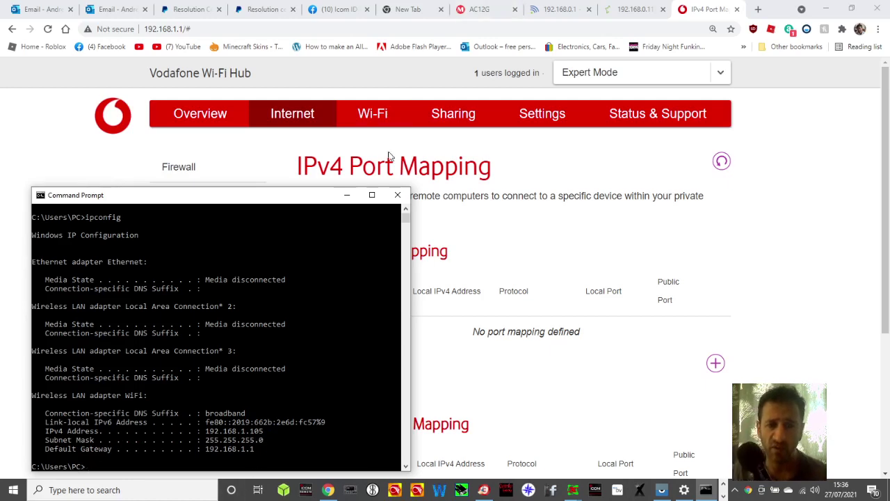
{"action": "left_click", "coordinate": [347, 194]}
Step: Start a new static port mapping with the service name "allstar 222" and AC12G as the device
{"action": "scroll", "coordinate": [713, 278], "scroll_direction": "down", "scroll_amount": 2}
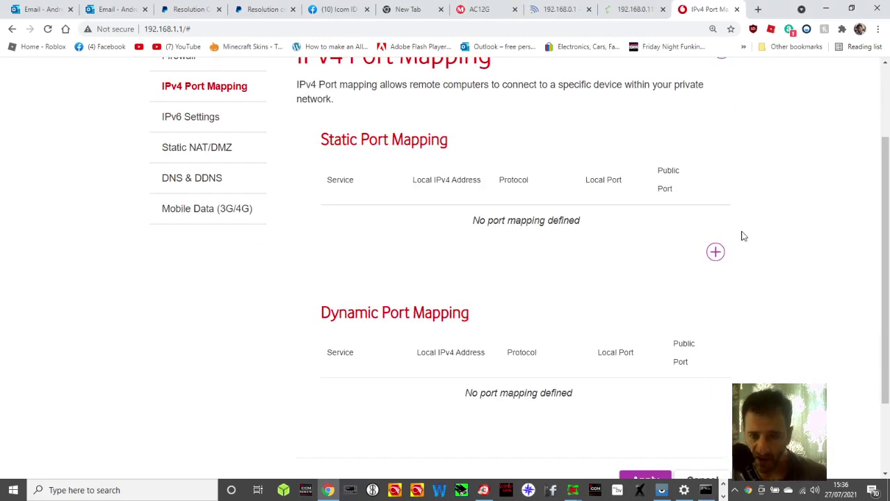
{"action": "left_click", "coordinate": [714, 255]}
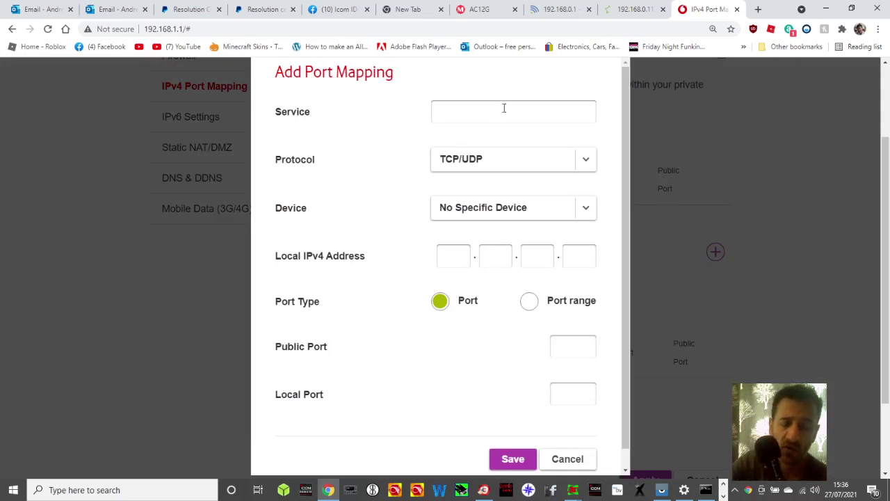
{"action": "type", "text": "allst"}
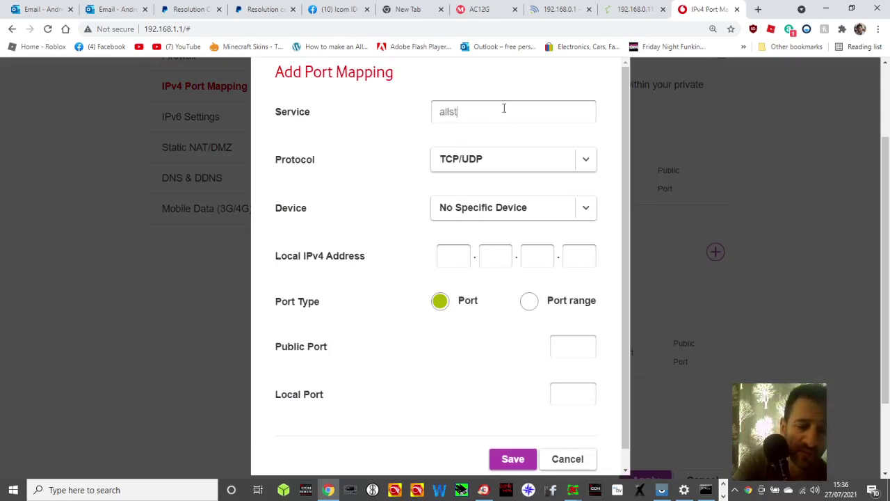
{"action": "type", "text": "ar"}
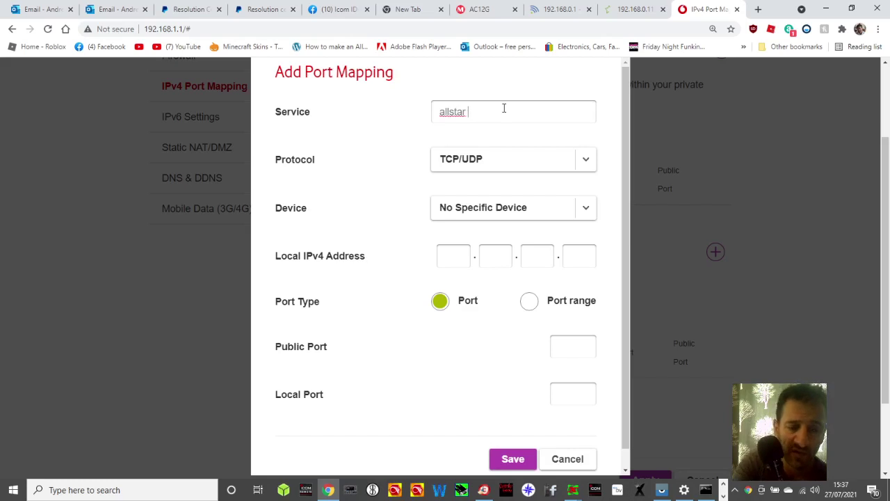
{"action": "type", "text": " 222"}
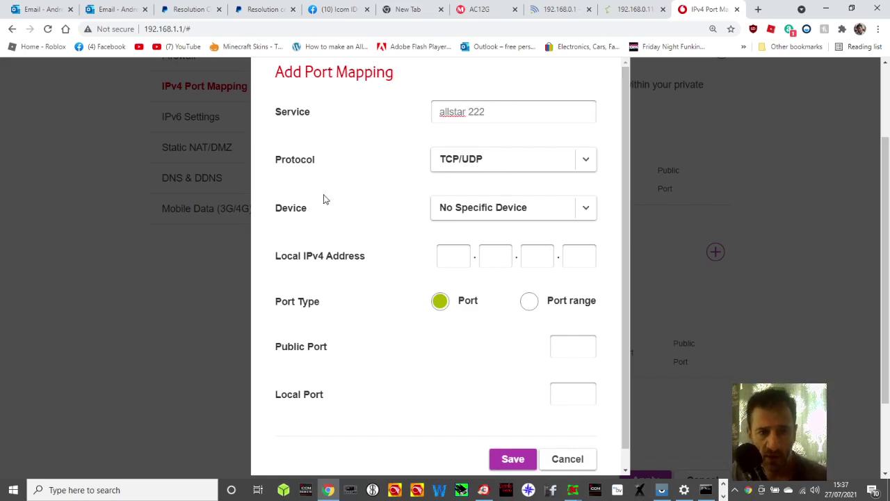
{"action": "left_click", "coordinate": [587, 208]}
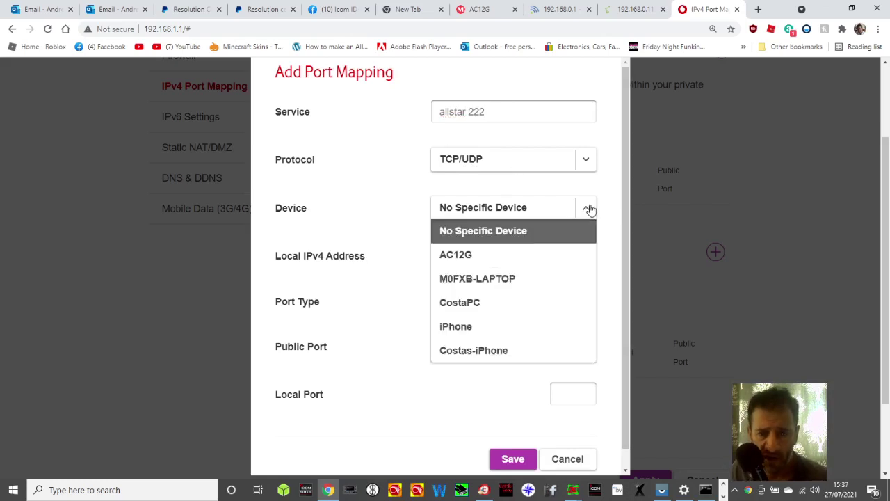
{"action": "left_click", "coordinate": [493, 257]}
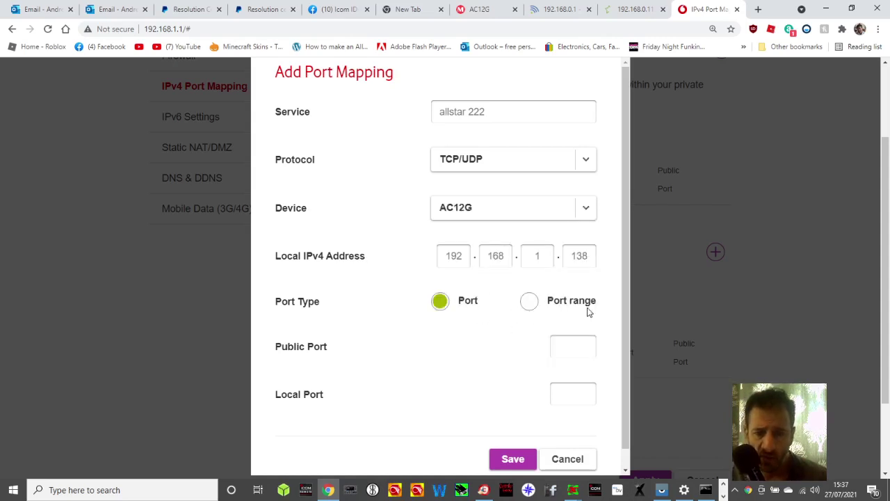
Step: Set the mapping's public and local ports to 222, re-enter 138 as the last part of the IPv4 address, and try to save it
{"action": "scroll", "coordinate": [556, 311], "scroll_direction": "down", "scroll_amount": 1}
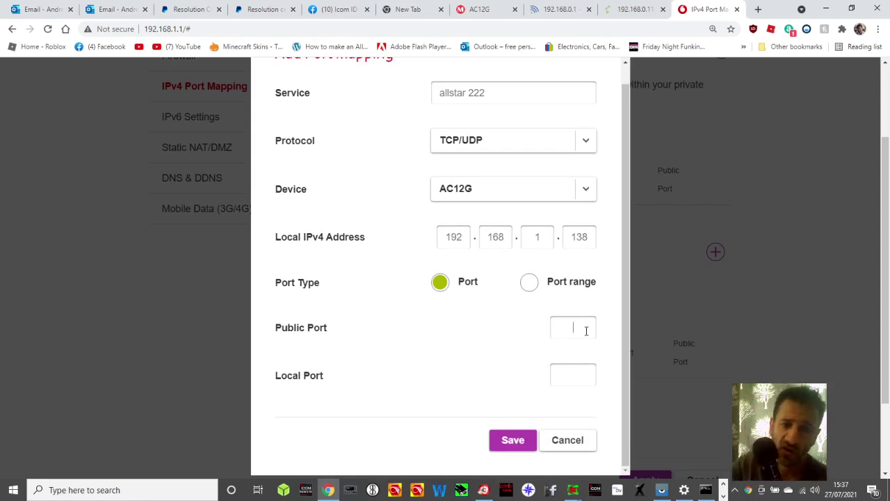
{"action": "type", "text": "222"}
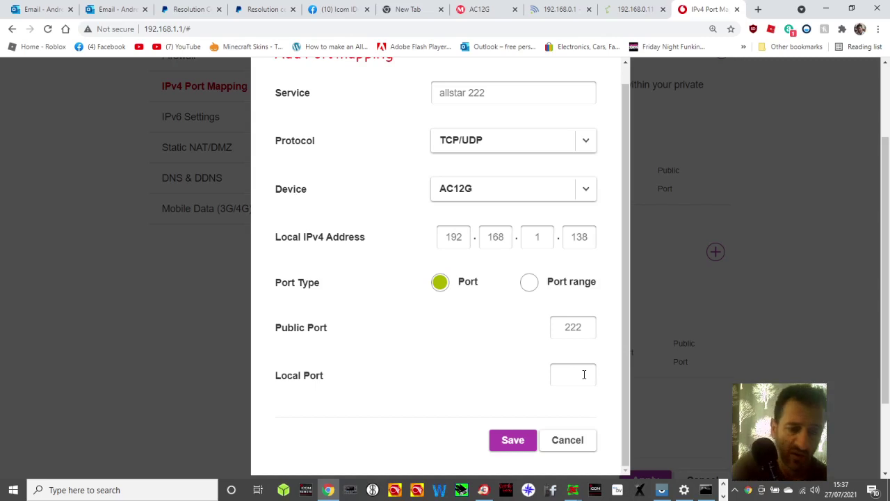
{"action": "type", "text": "22"}
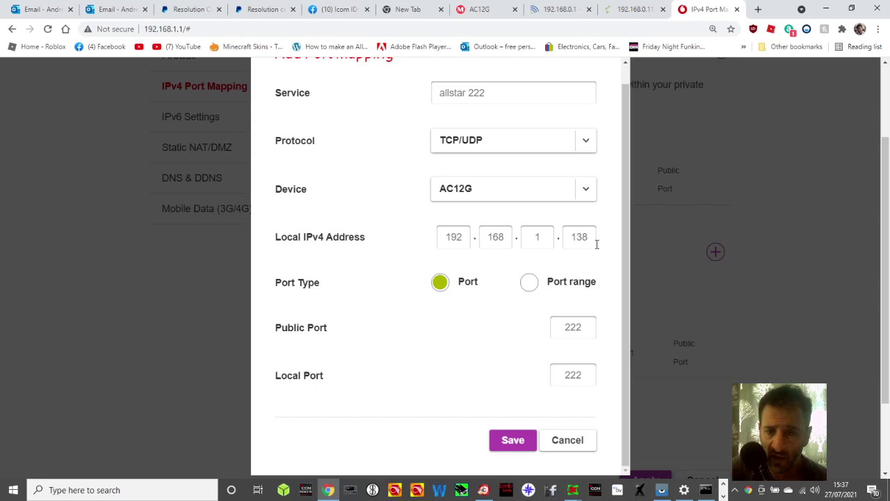
{"action": "key", "text": "BackSpace"}
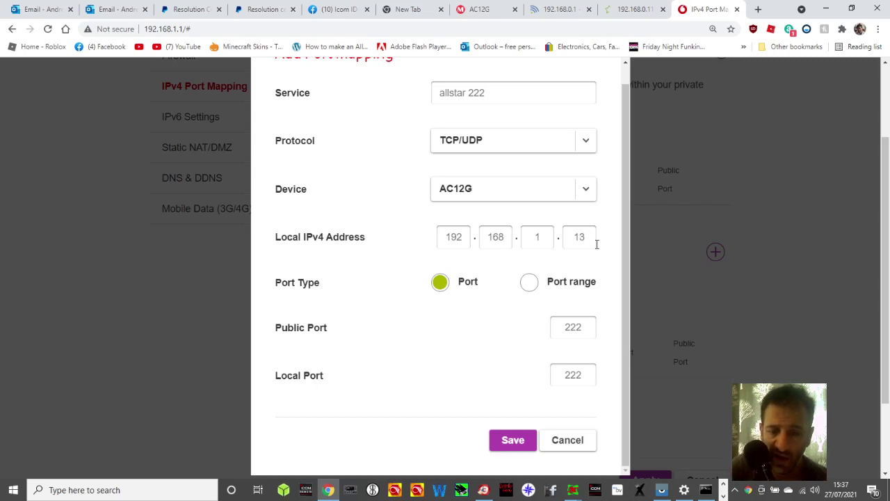
{"action": "type", "text": "8"}
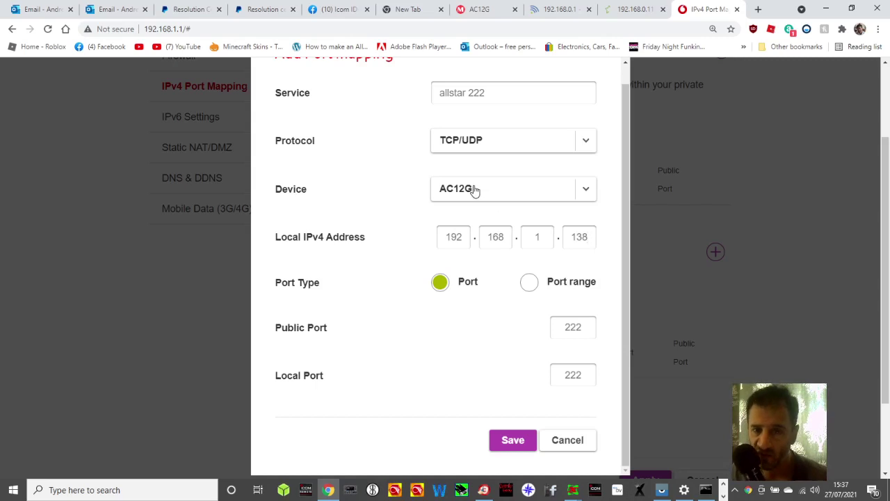
{"action": "left_click", "coordinate": [517, 439]}
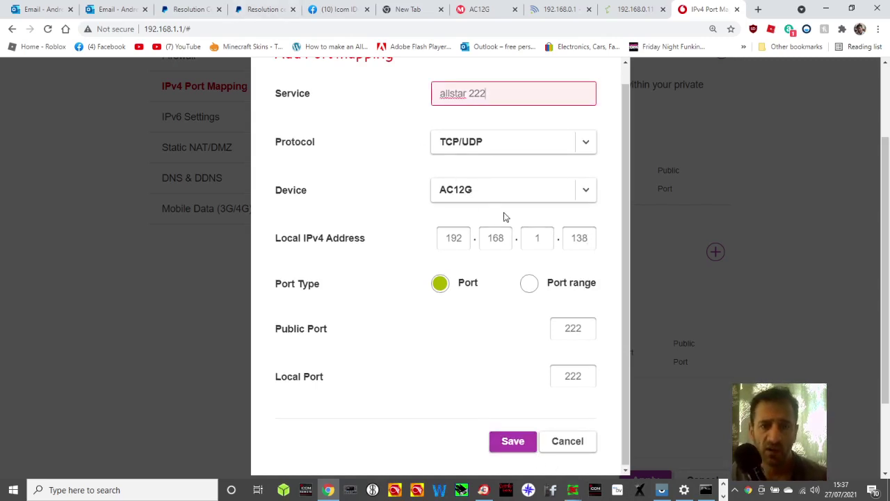
Step: Shorten the service name to "allstar" and save the port mapping
{"action": "scroll", "coordinate": [503, 215], "scroll_direction": "up", "scroll_amount": 1}
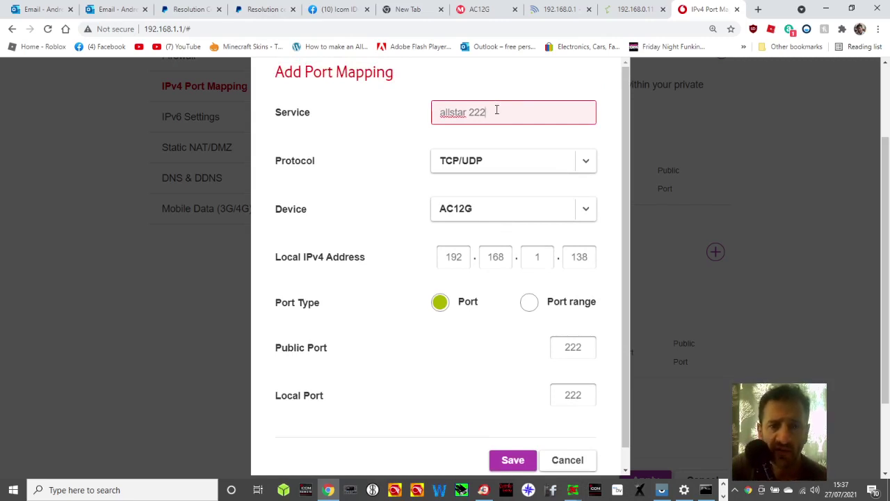
{"action": "key", "text": "BackSpace"}
{"action": "key", "text": "BackSpace"}
{"action": "key", "text": "BackSpace"}
{"action": "key", "text": "BackSpace"}
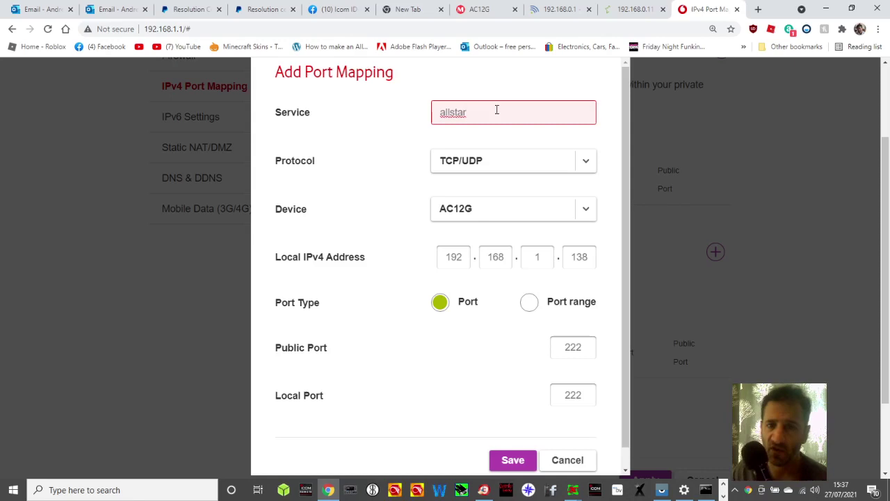
{"action": "left_click", "coordinate": [518, 462]}
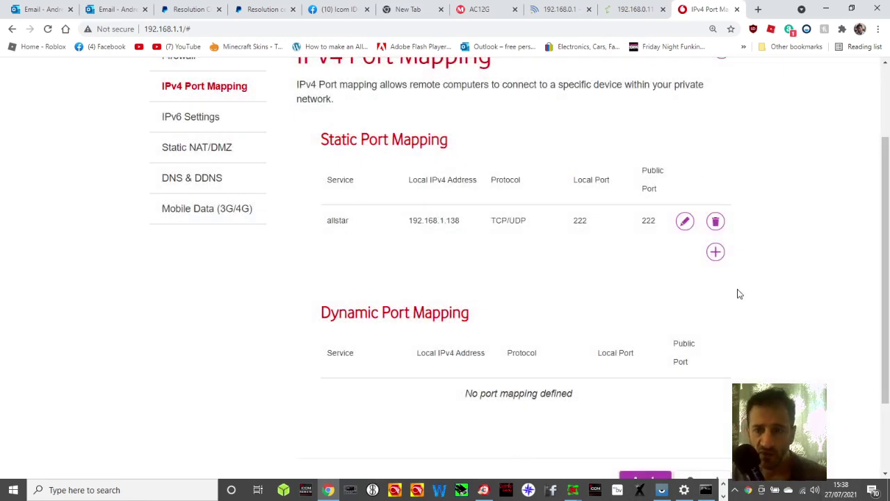
Step: Start a second static port mapping with the service name "allstars" and AC12G as the device
{"action": "left_click", "coordinate": [716, 254]}
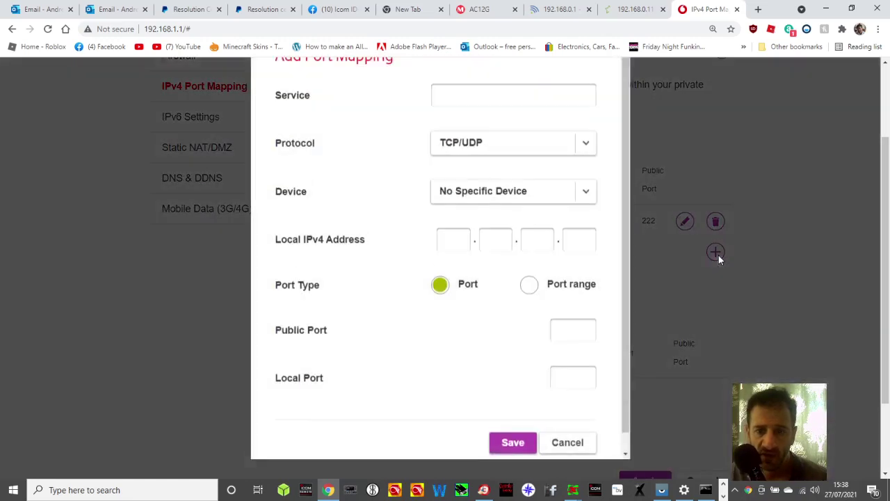
{"action": "left_click", "coordinate": [485, 107]}
{"action": "type", "text": "allstar"}
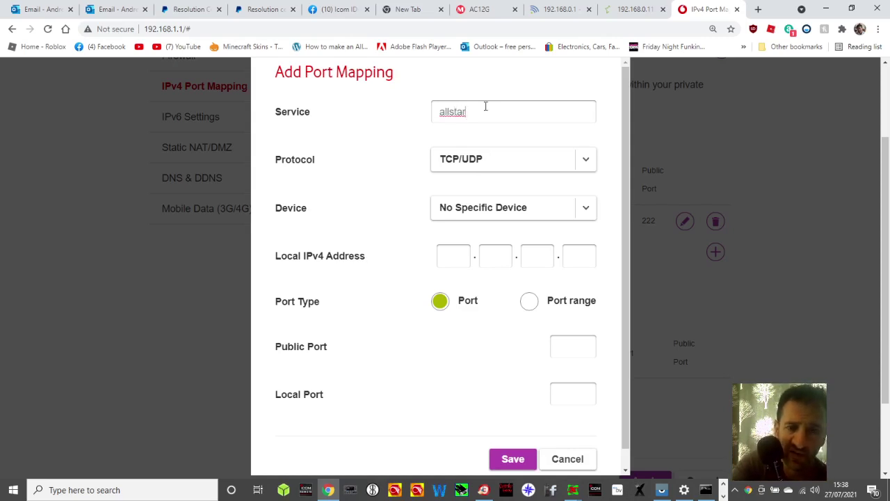
{"action": "type", "text": "s"}
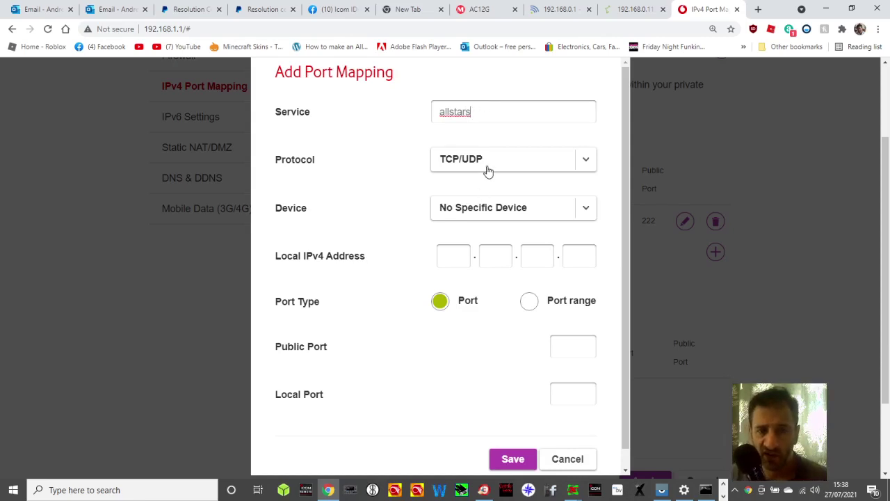
{"action": "left_click", "coordinate": [591, 215]}
{"action": "left_click", "coordinate": [452, 256]}
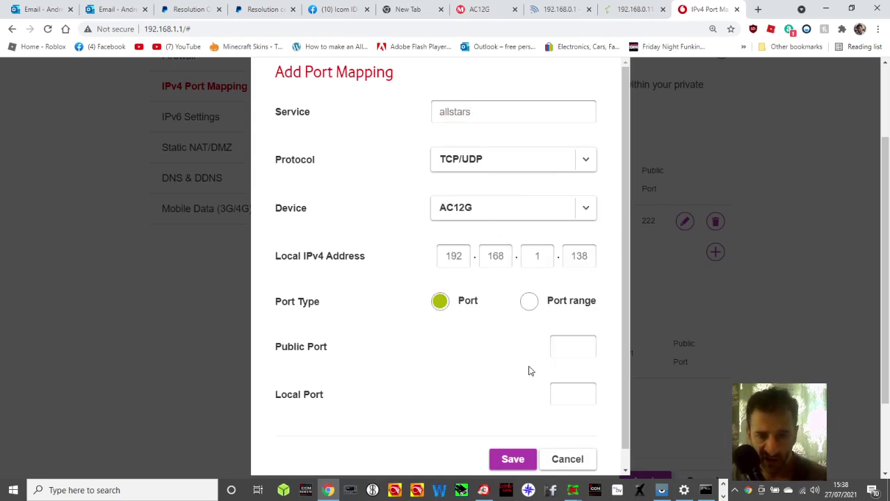
Step: Switch the mapping's device to the laptop and set it back to AC12G
{"action": "left_click", "coordinate": [590, 208]}
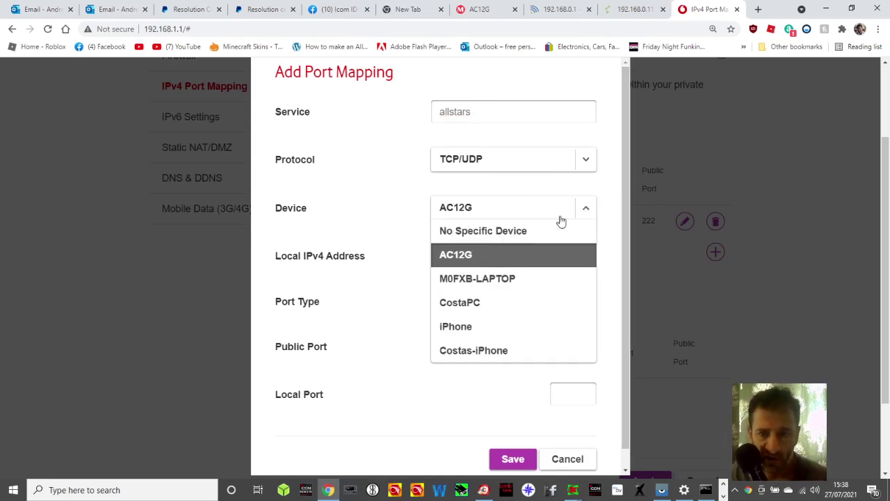
{"action": "left_click", "coordinate": [461, 279]}
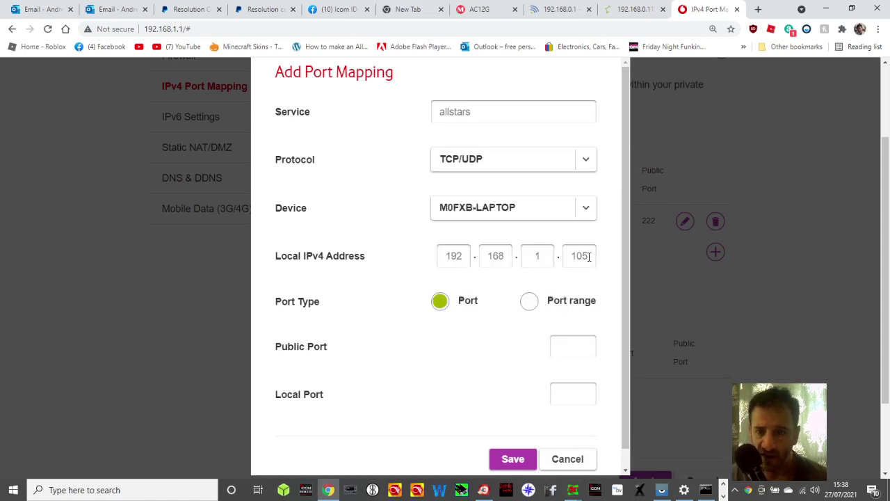
{"action": "left_click", "coordinate": [586, 211]}
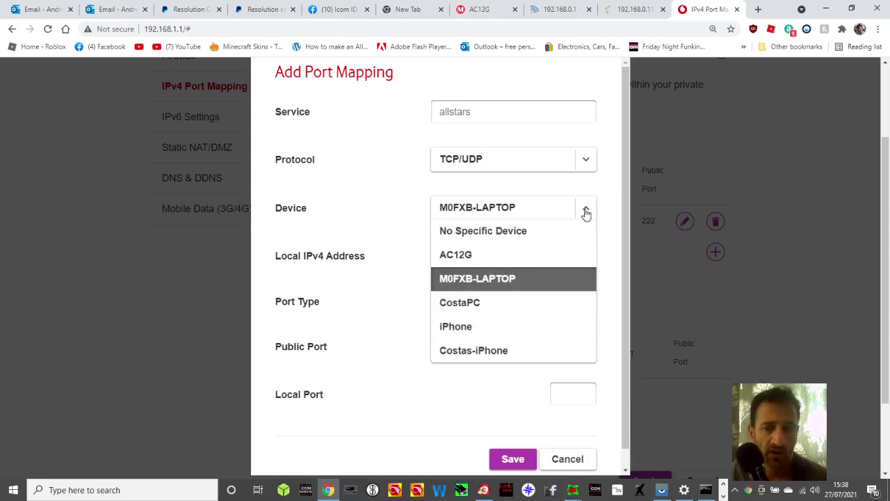
{"action": "left_click", "coordinate": [479, 253]}
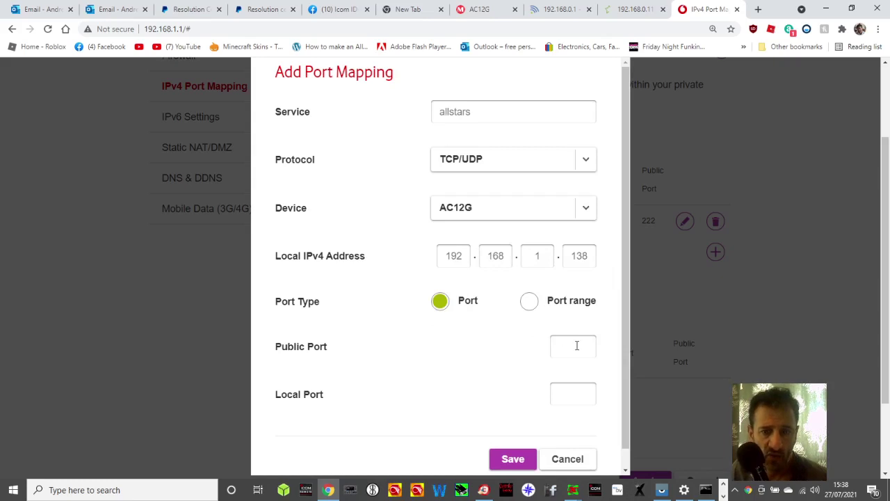
Step: Set the "allstars" mapping's public and local ports to 4569 and save the mapping
{"action": "type", "text": "456"}
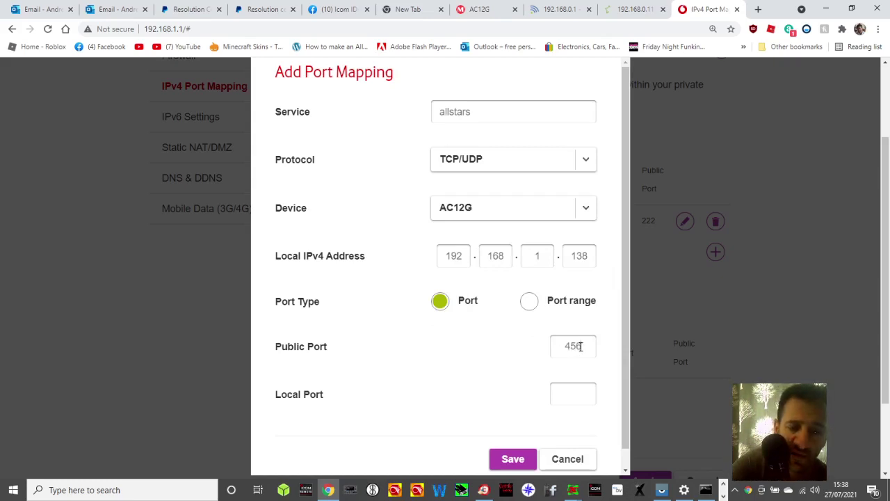
{"action": "type", "text": "0"}
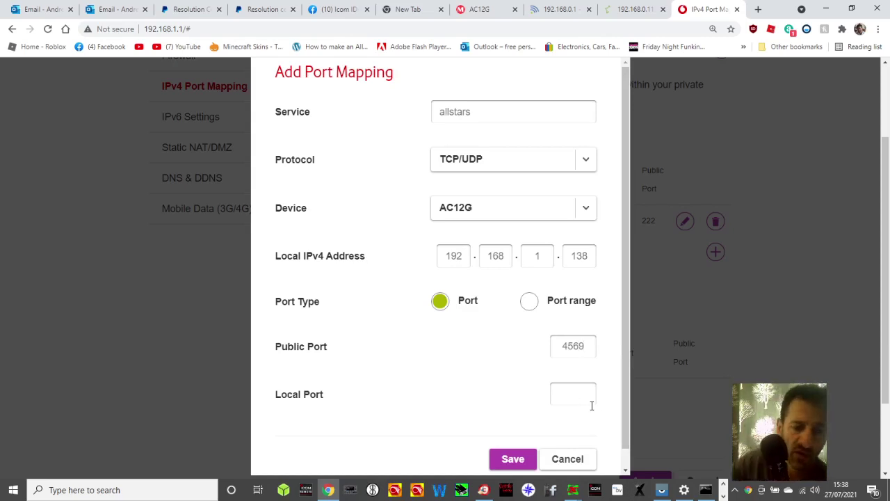
{"action": "type", "text": "4569"}
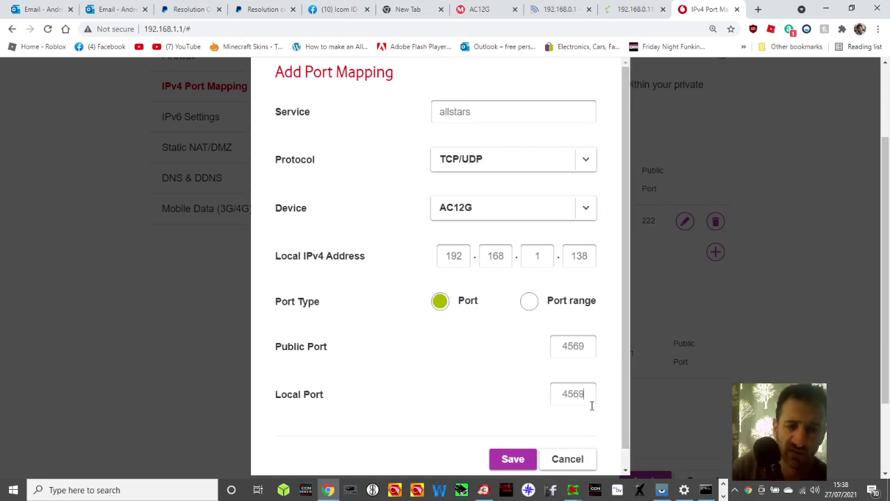
{"action": "scroll", "coordinate": [511, 418], "scroll_direction": "down", "scroll_amount": 1}
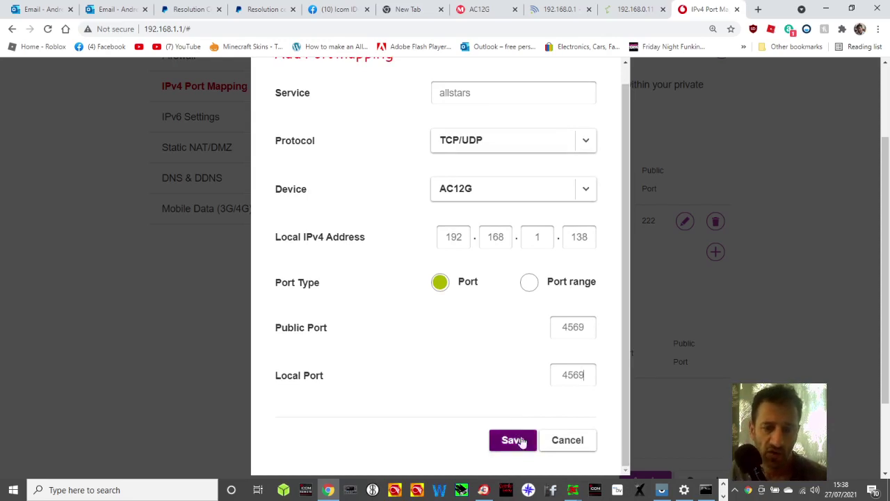
{"action": "left_click", "coordinate": [518, 444]}
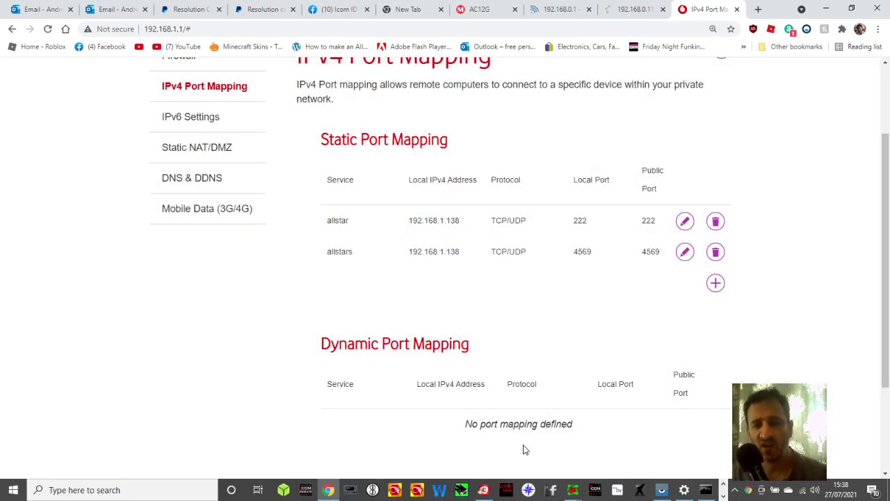
Step: Apply the static port mapping changes to the router and return to the start of the page
{"action": "scroll", "coordinate": [541, 360], "scroll_direction": "down", "scroll_amount": 3}
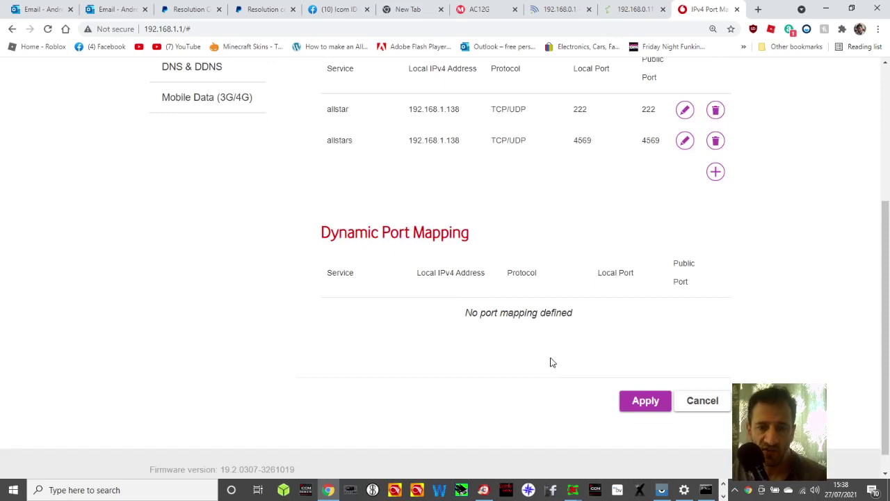
{"action": "scroll", "coordinate": [550, 282], "scroll_direction": "down", "scroll_amount": 1}
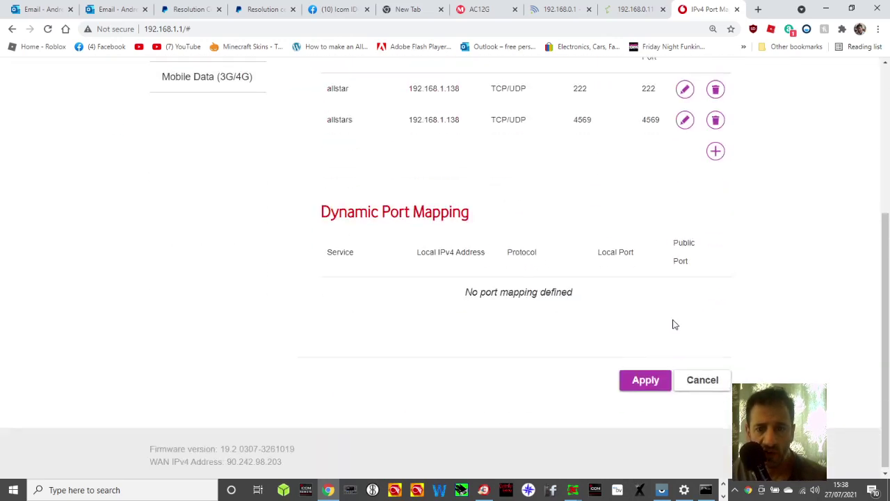
{"action": "left_click", "coordinate": [633, 386]}
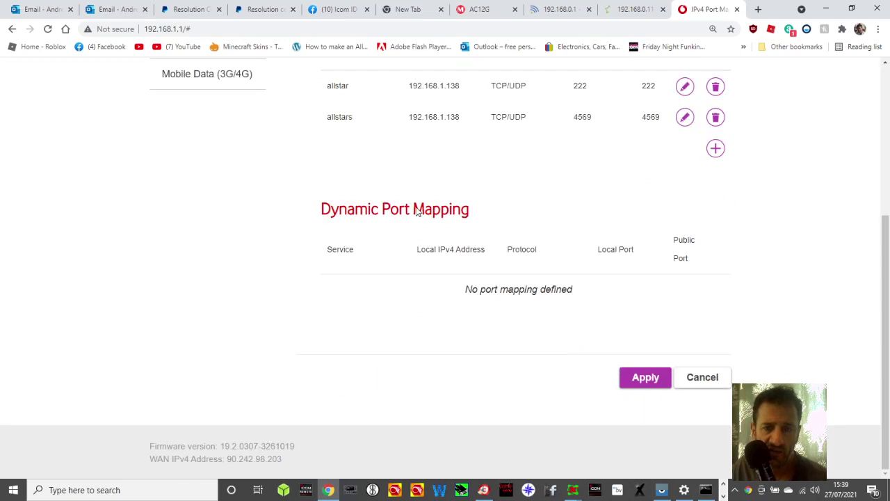
{"action": "scroll", "coordinate": [626, 264], "scroll_direction": "up", "scroll_amount": 4}
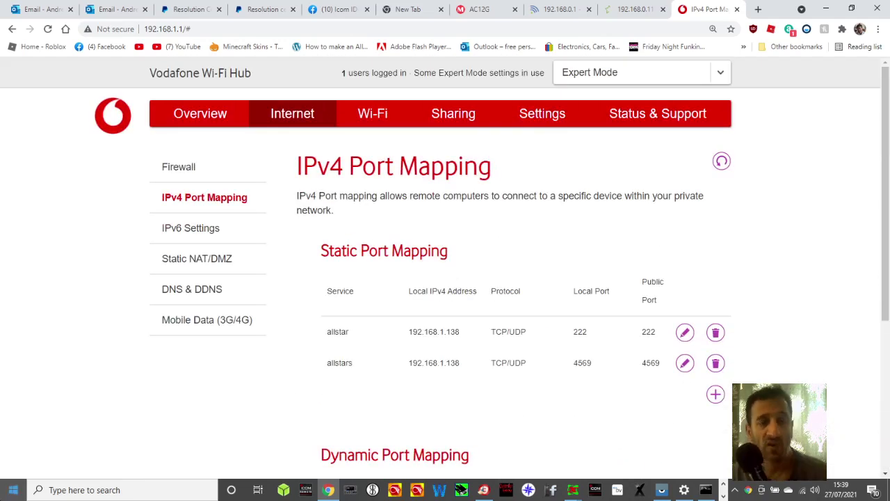